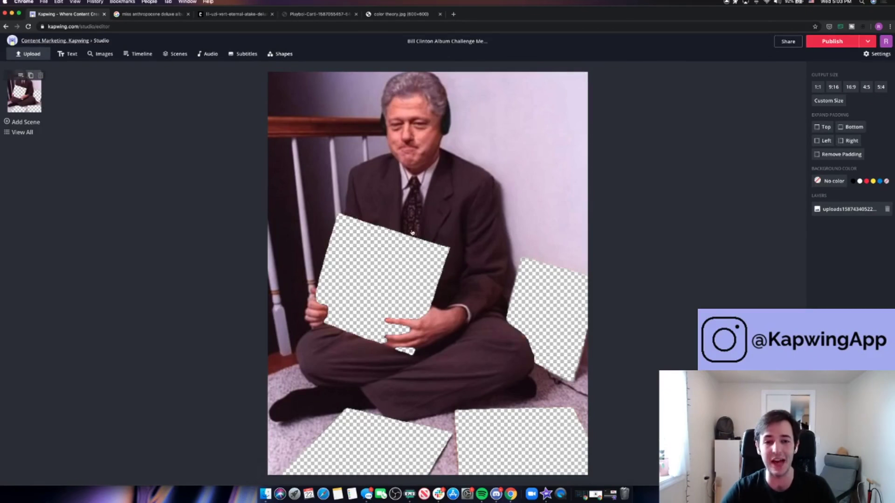
mouse_move(431, 201)
left_mouse_down()
mouse_move(644, 201)
mouse_move(430, 198)
left_mouse_up()
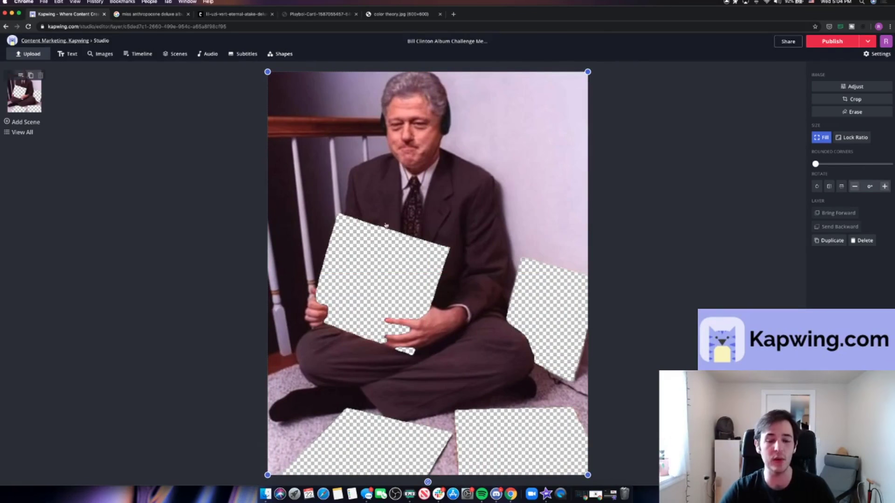
left_click(685, 210)
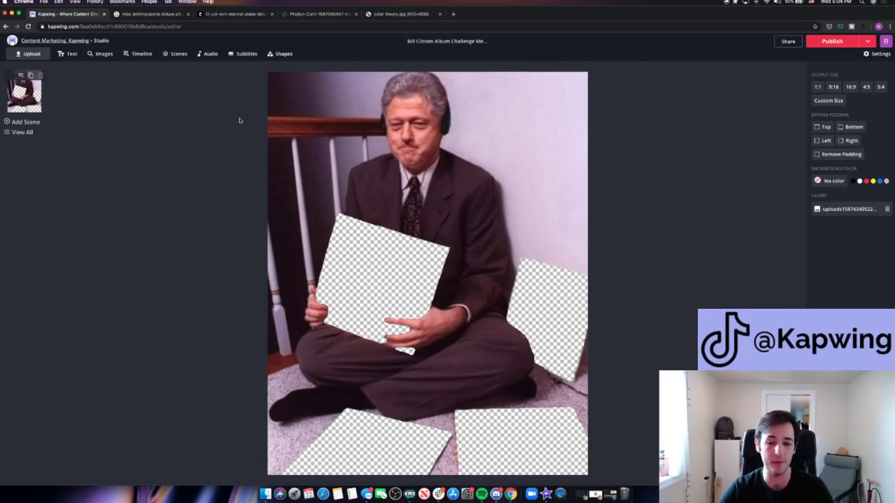
- Copy the enlarged Grimes Miss Anthropocene cover from the Google image results and paste it into the Kapwing meme project
left_click(163, 16)
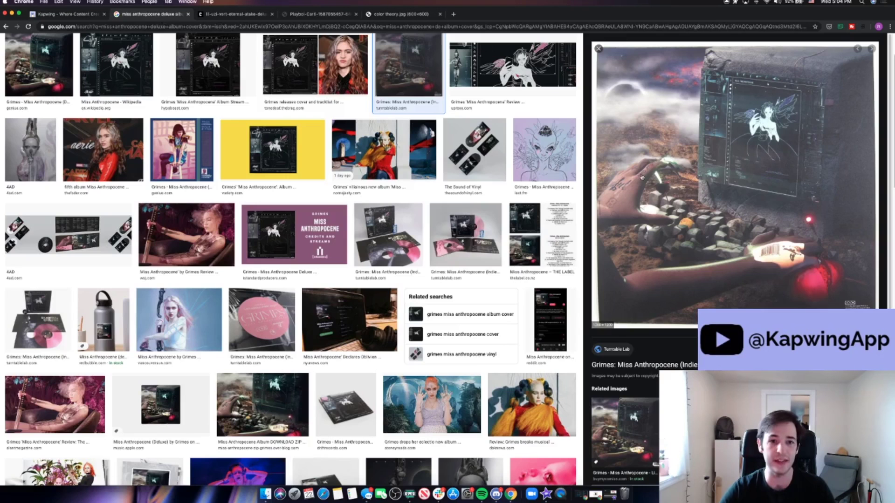
right_click(711, 162)
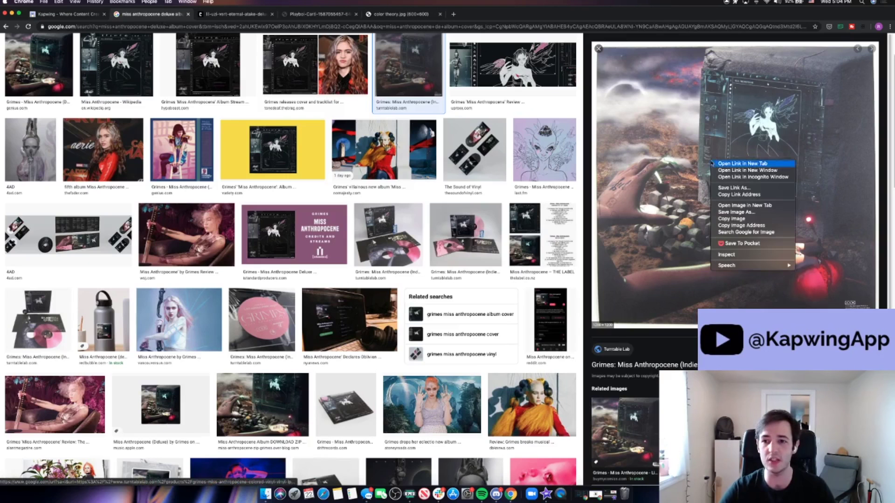
left_click(744, 219)
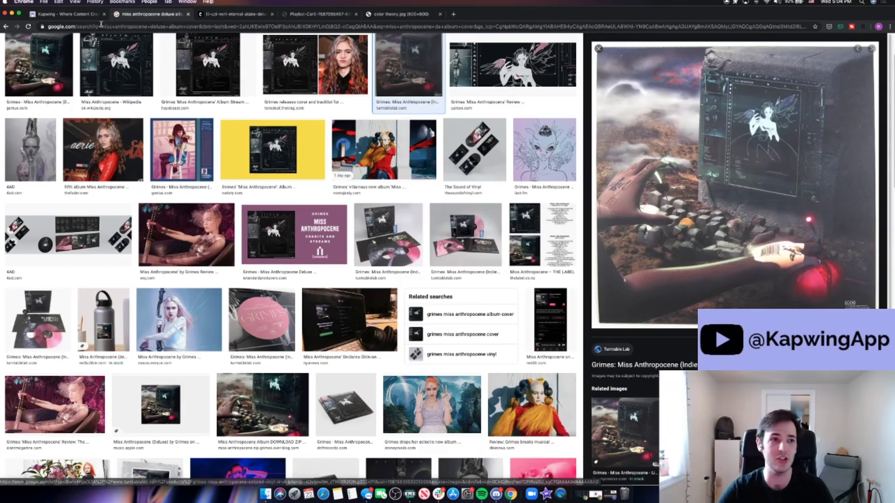
left_click(88, 16)
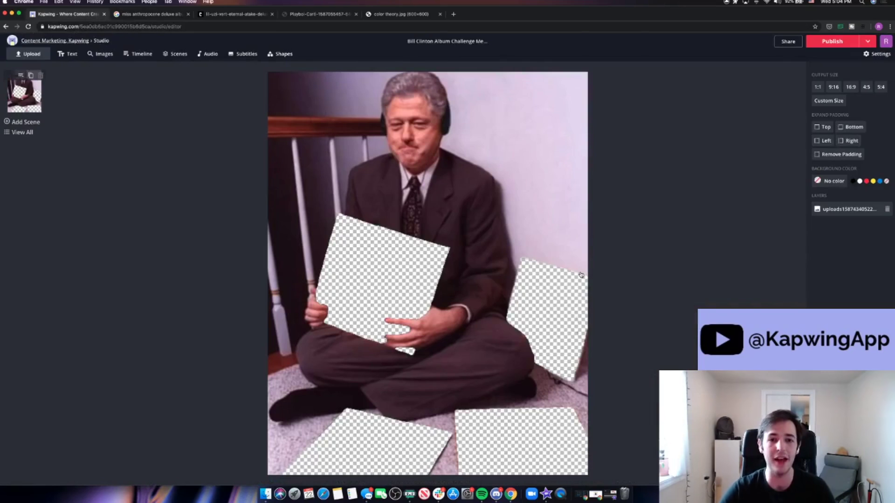
key("super+v")
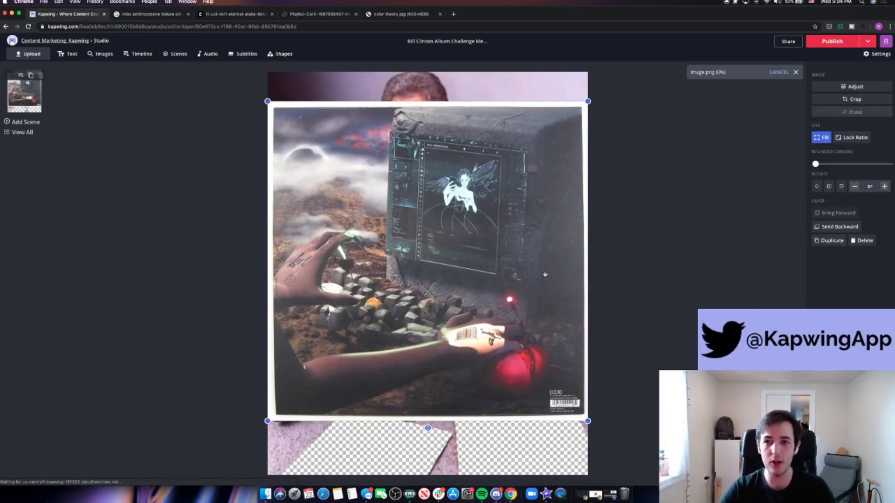
- Lock the Grimes cover's ratio, shrink it, and place it at 20° over the transparent album gap against the wall
left_click(853, 137)
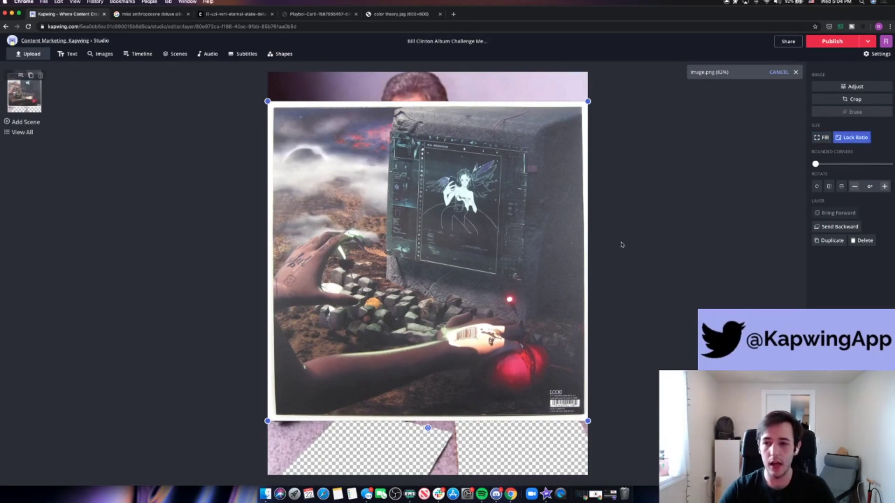
left_click_drag(593, 427, 344, 339)
left_click_drag(367, 285, 540, 332)
mouse_move(532, 375)
left_mouse_down()
mouse_move(549, 345)
mouse_move(523, 371)
mouse_move(501, 368)
mouse_move(530, 372)
left_mouse_up()
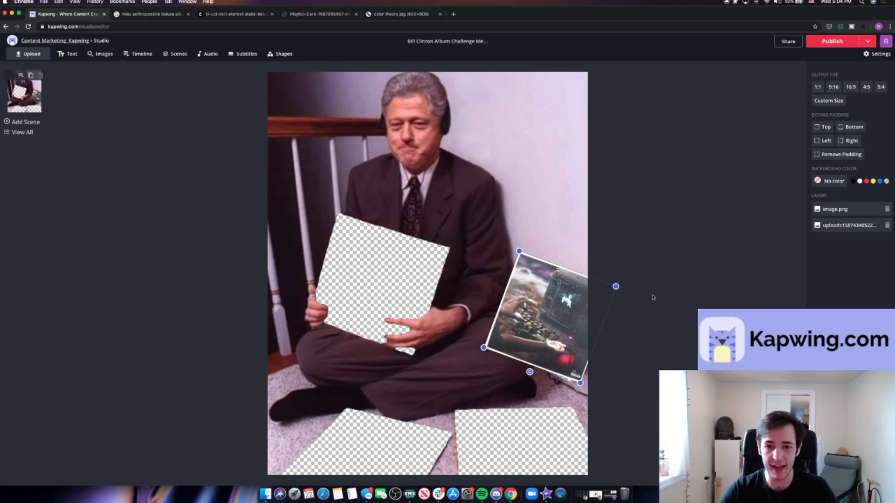
mouse_move(579, 334)
left_mouse_down()
mouse_move(620, 339)
mouse_move(570, 339)
left_mouse_up()
left_click_drag(622, 291, 621, 290)
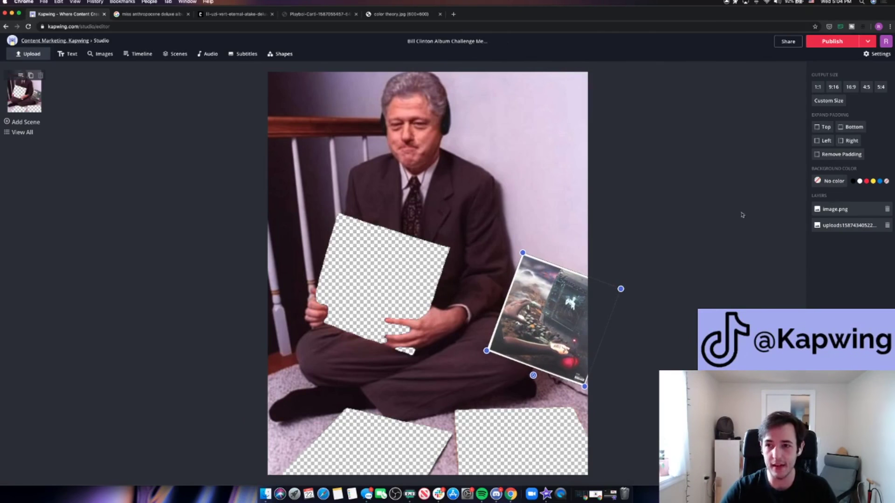
left_click(620, 289)
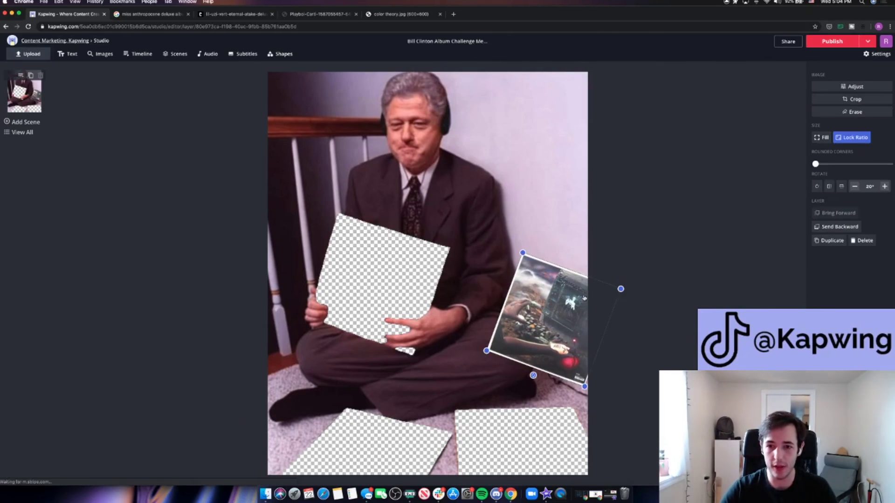
- Send the Grimes cover backward behind the Bill Clinton photo and deselect it
left_click(829, 228)
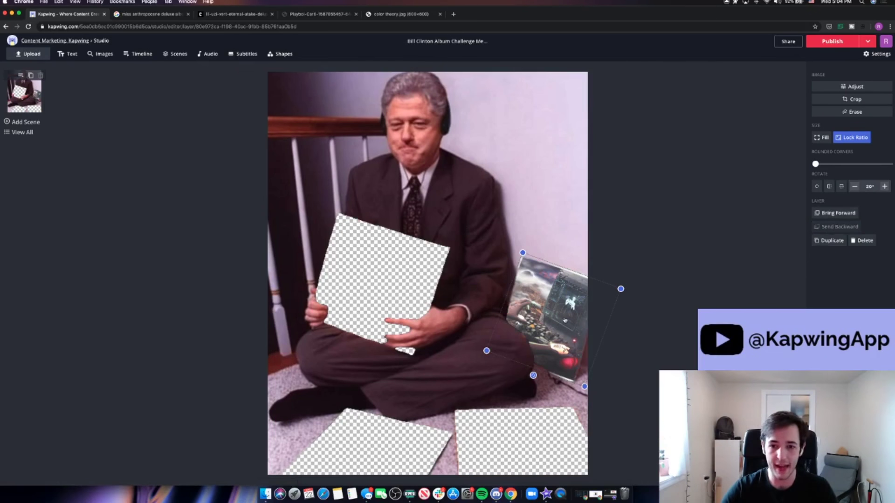
left_click(565, 321)
left_click(645, 302)
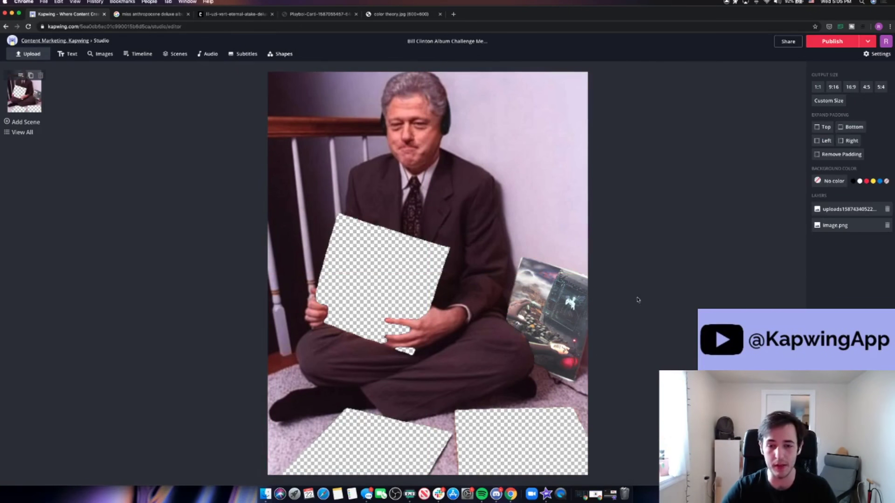
left_click(537, 290)
left_click(635, 268)
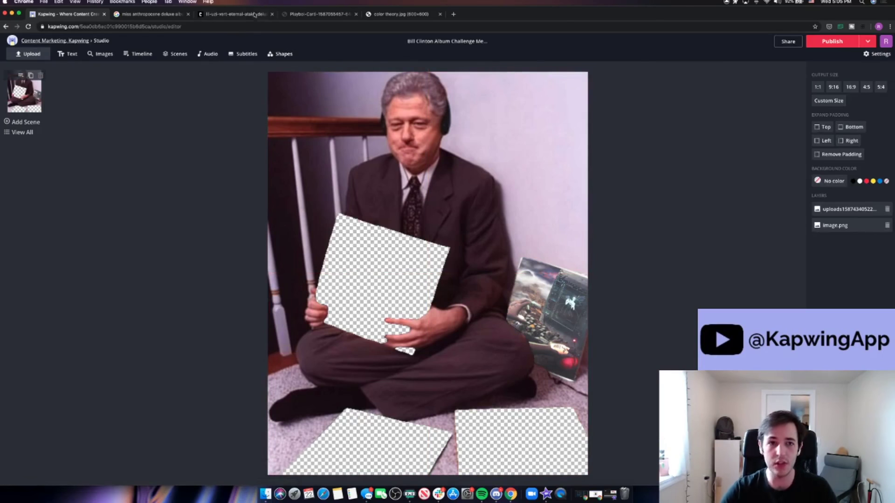
- Copy the Lil Uzi Vert Eternal Atake deluxe cover from its browser page and paste it into the Kapwing project
left_click(223, 14)
right_click(468, 220)
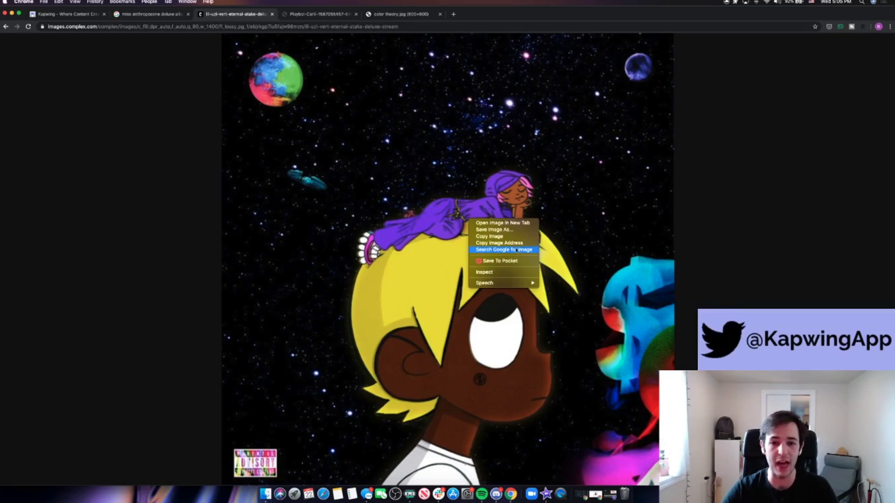
left_click(495, 238)
left_click(40, 15)
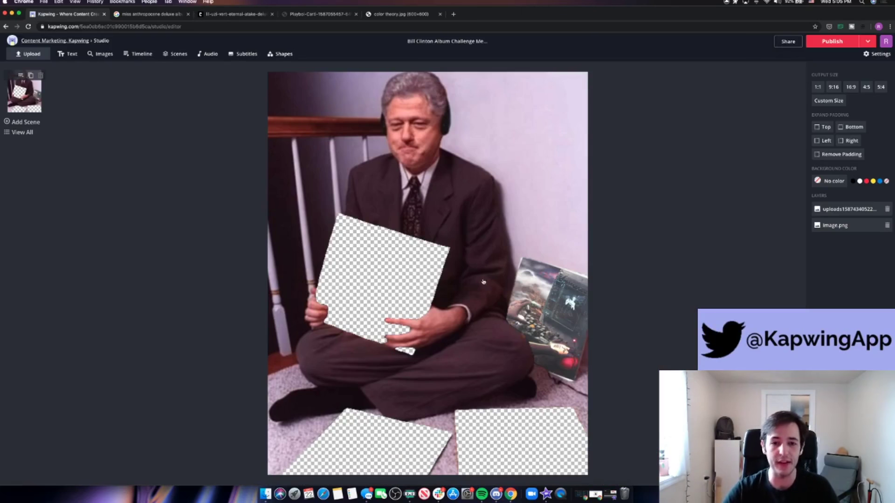
key("super+v")
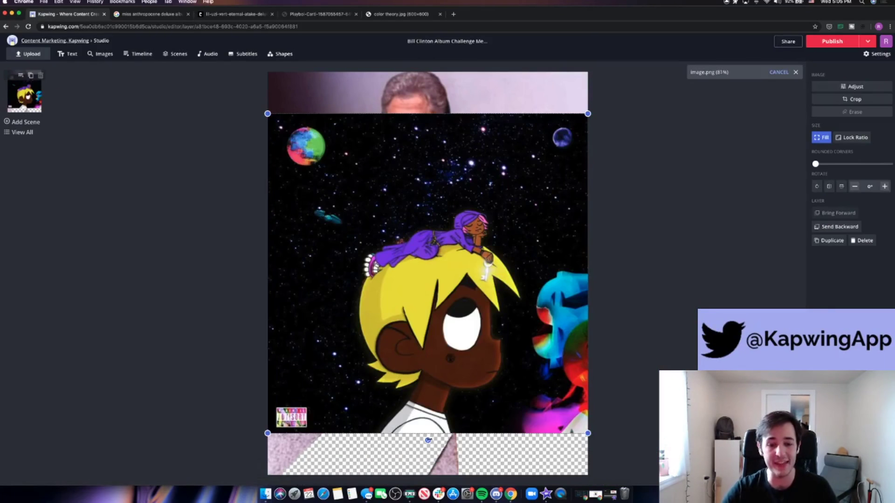
- Fit the Lil Uzi Vert cover at 18° over the gap in Clinton's hands and send it behind the photo
left_click_drag(428, 440, 383, 433)
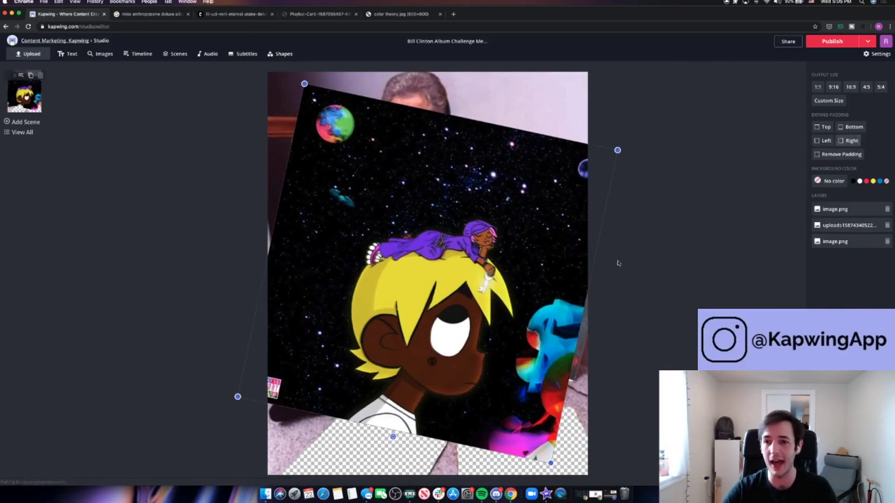
left_click_drag(618, 151, 390, 298)
left_click_drag(363, 326, 424, 278)
left_click_drag(451, 251, 405, 280)
left_click_drag(364, 326, 382, 283)
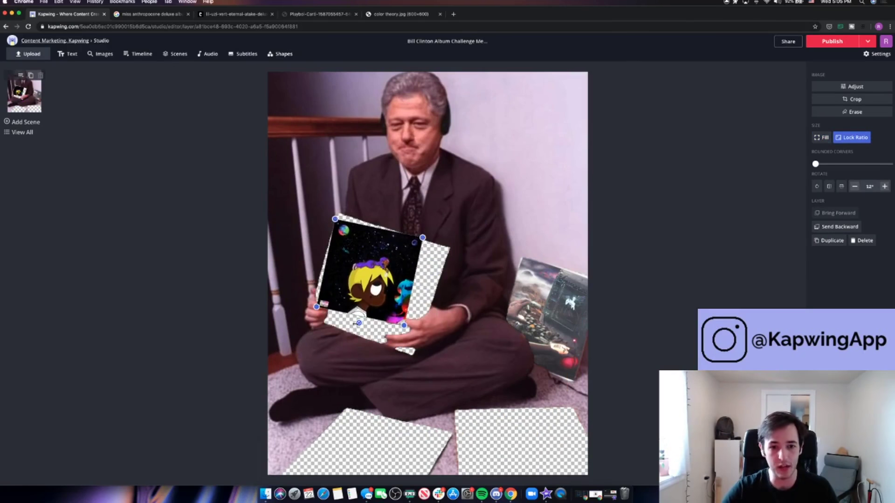
left_click_drag(357, 322, 415, 357)
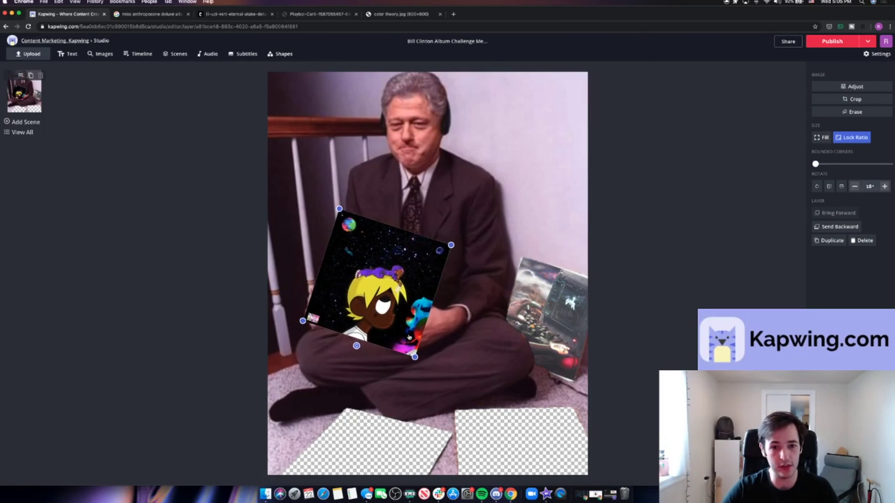
left_click(840, 226)
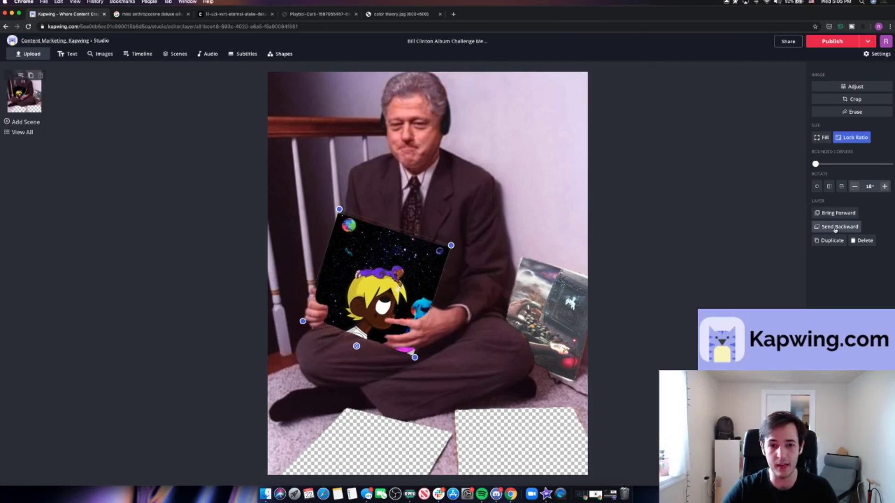
left_click(691, 211)
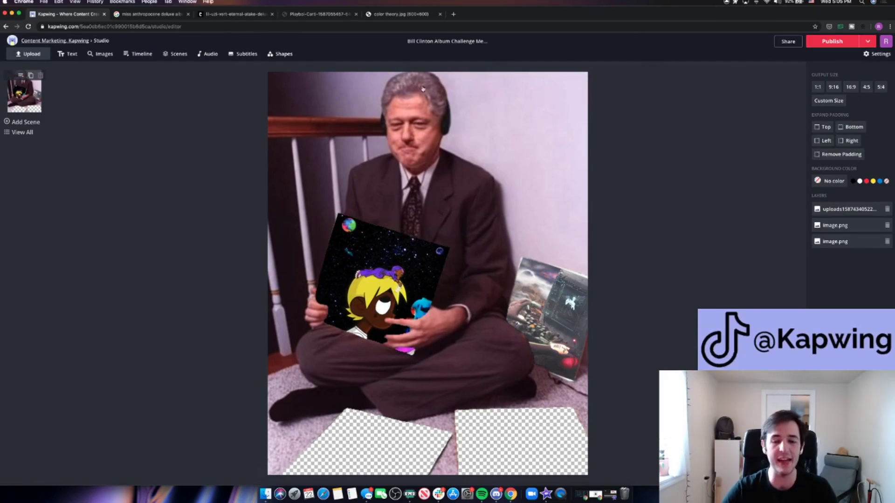
- Copy the Playboi Carti cover from its browser page and paste it into the Kapwing project
left_click(315, 14)
right_click(463, 247)
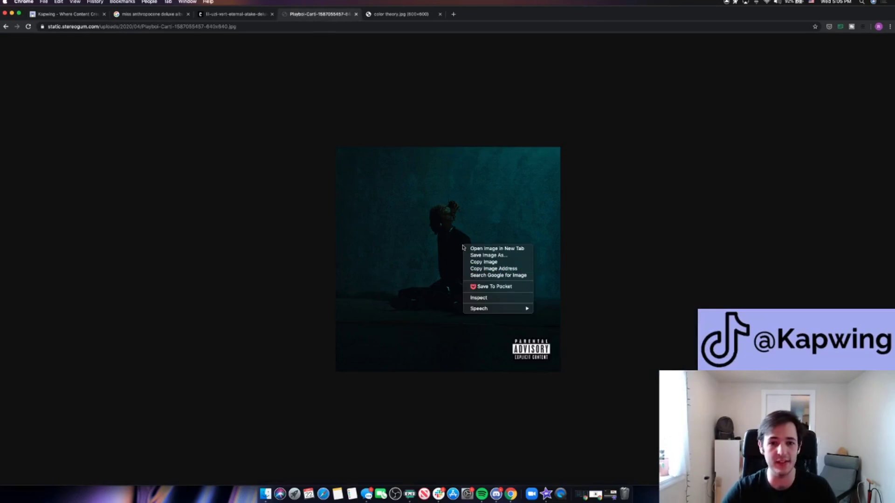
left_click(485, 263)
left_click(63, 18)
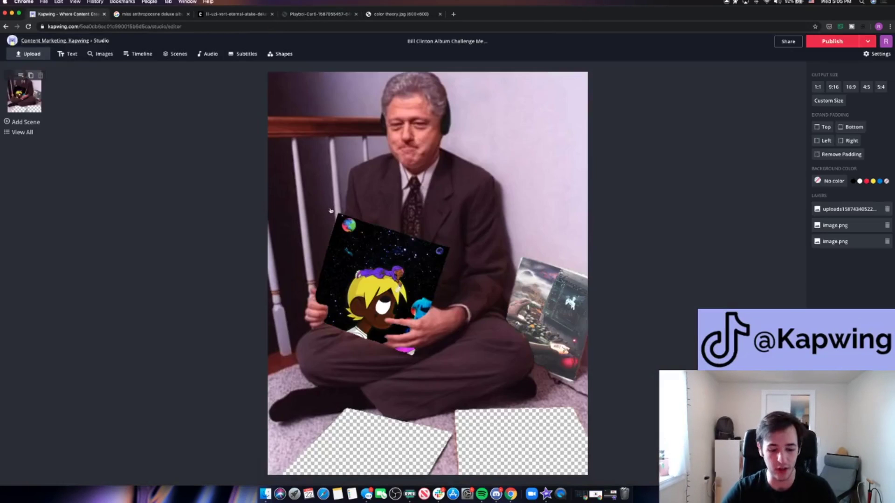
key("super+v")
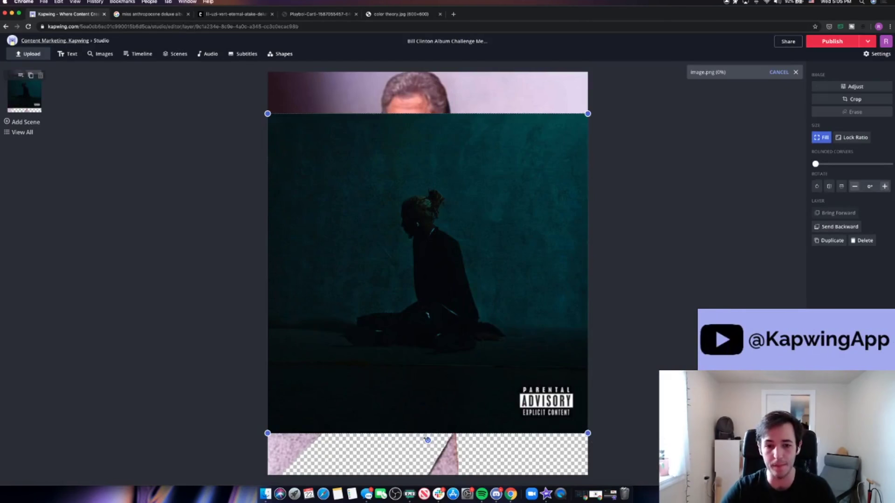
- Rotate the Playboi Carti cover to 12°, lock its ratio, and shrink it to roughly the size of a floor album
left_click_drag(425, 440, 354, 428)
left_click(722, 267)
left_click(508, 247)
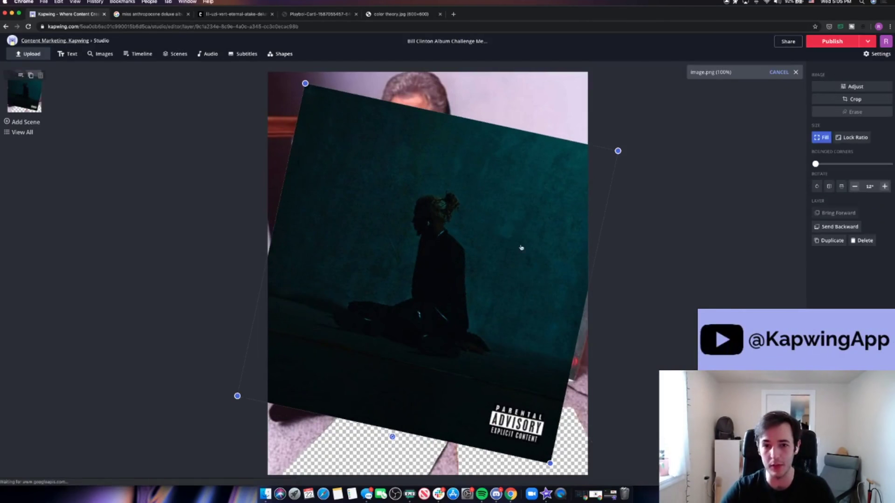
left_click(537, 236)
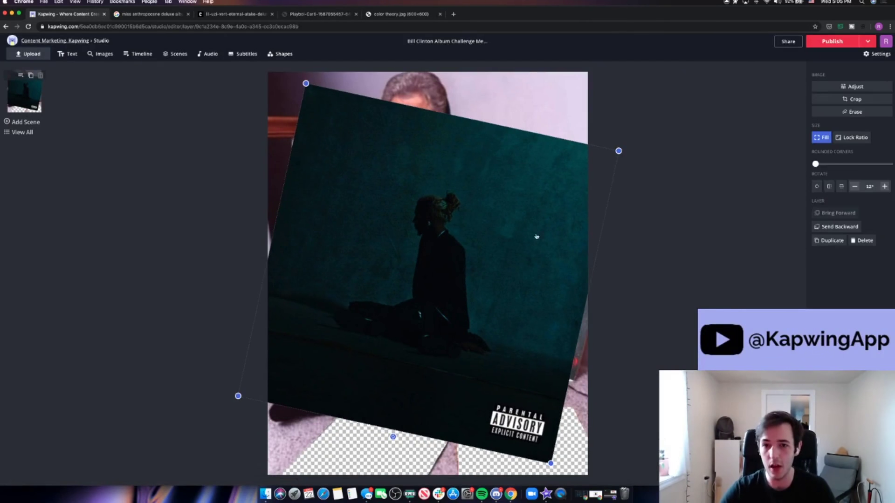
left_click(846, 139)
left_click_drag(547, 472, 397, 224)
- Fit the Playboi Carti cover at 25° over the left floor gap and send it behind the photo
left_click_drag(413, 186, 441, 422)
left_click_drag(361, 441, 338, 449)
left_click_drag(416, 400, 396, 438)
left_click_drag(346, 477, 352, 481)
left_click_drag(392, 443, 368, 487)
left_click_drag(437, 437, 461, 432)
left_click_drag(404, 439, 405, 446)
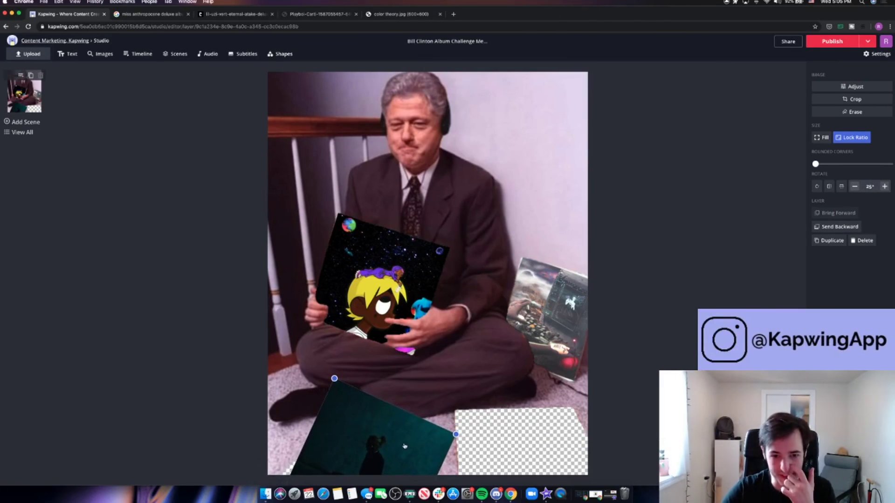
left_click(845, 227)
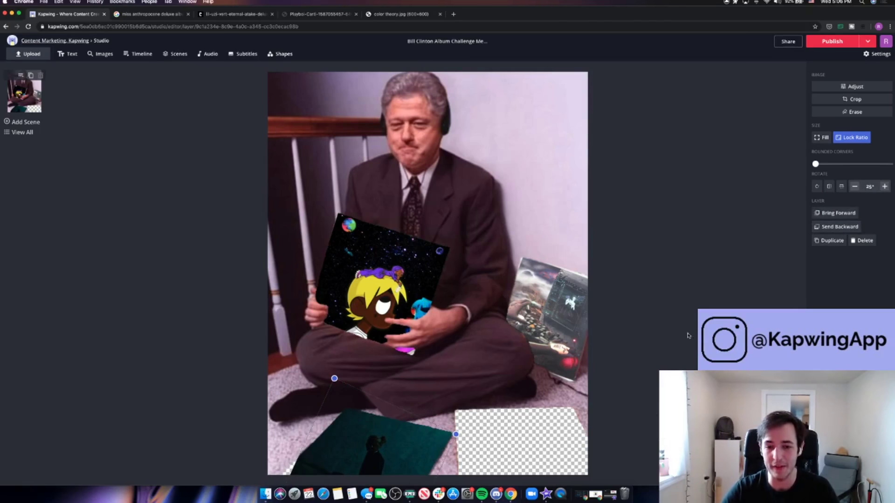
- Copy the Soccer Mommy color theory cover from its browser page and paste it into the Kapwing project
left_click(401, 14)
right_click(450, 220)
left_click(464, 238)
left_click(59, 14)
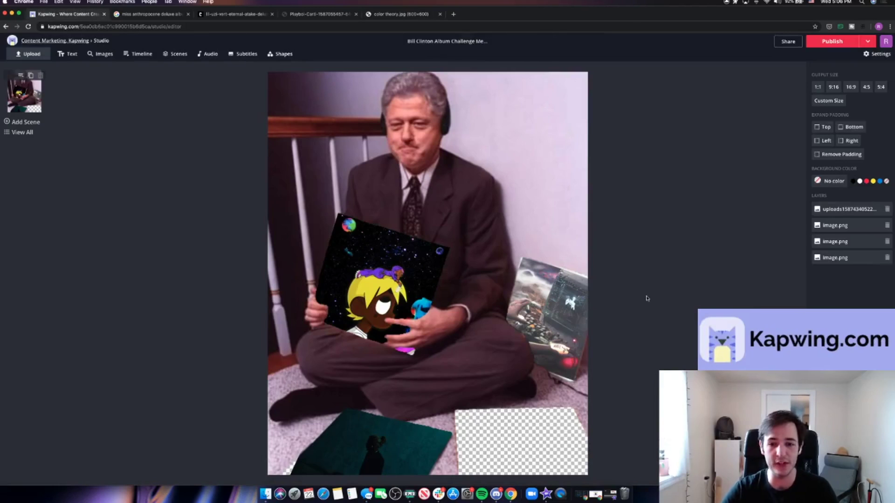
key("super+v")
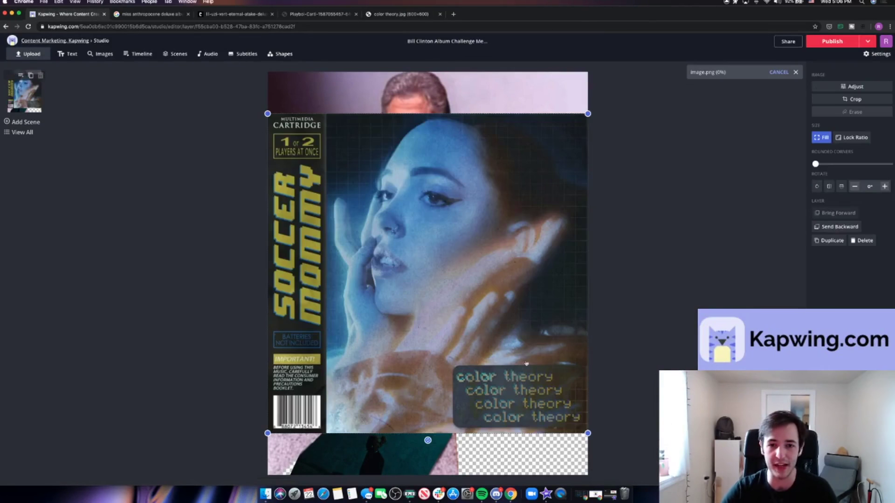
- Lock the Soccer Mommy cover's ratio and shrink it to roughly the size of a floor album
left_click(859, 139)
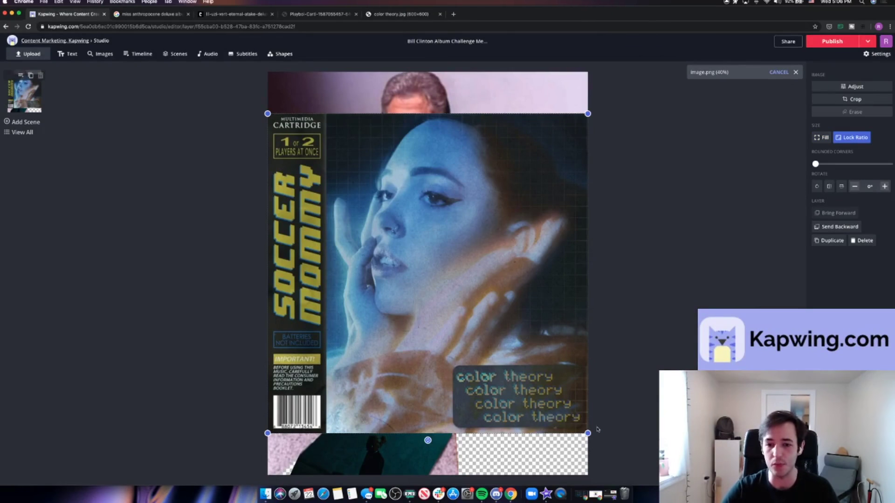
left_click_drag(588, 434, 400, 248)
left_click_drag(358, 188, 437, 206)
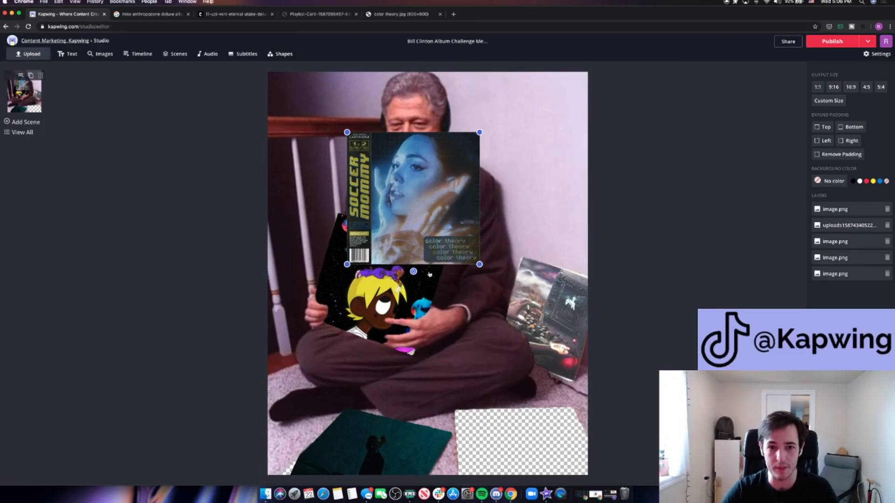
left_click(413, 271)
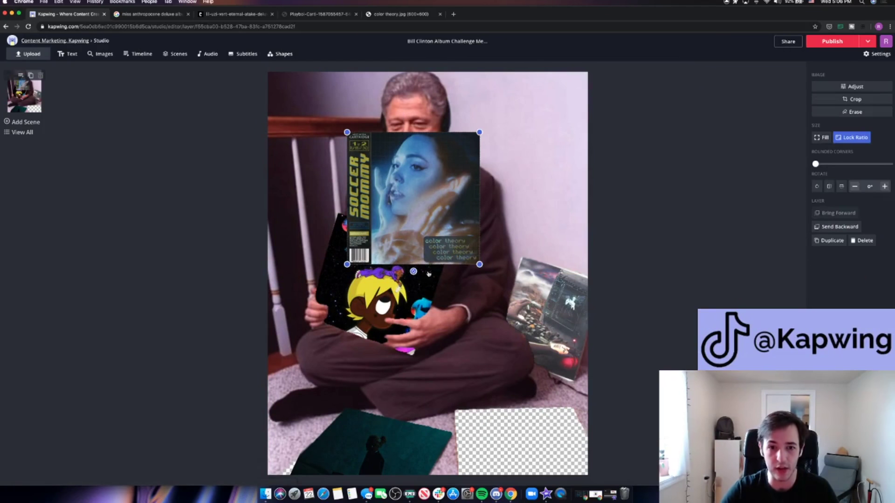
- Rotate the Soccer Mommy cover to 354°, fit it over the right floor gap, and send it behind the photo
left_click_drag(424, 272, 546, 366)
left_click_drag(492, 276, 525, 355)
left_click_drag(530, 465, 525, 462)
left_click_drag(510, 391, 540, 423)
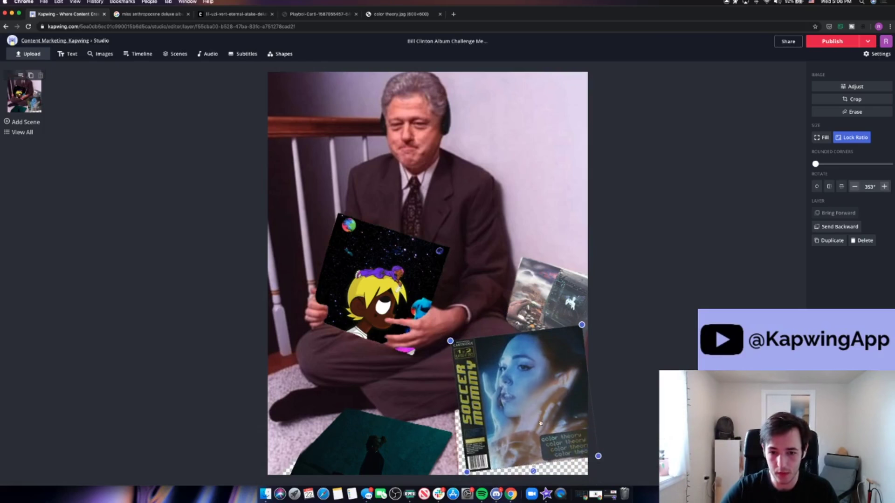
left_click_drag(534, 470, 536, 470)
left_click_drag(550, 400, 553, 470)
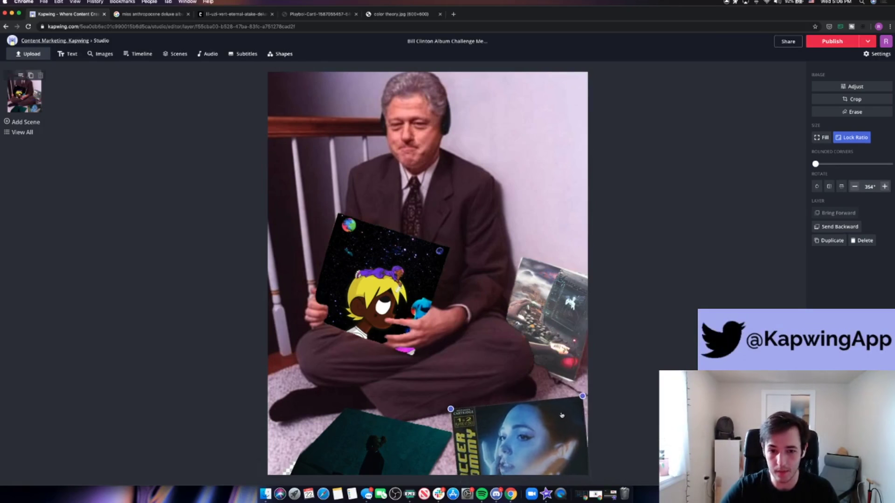
left_click(845, 227)
left_click(673, 366)
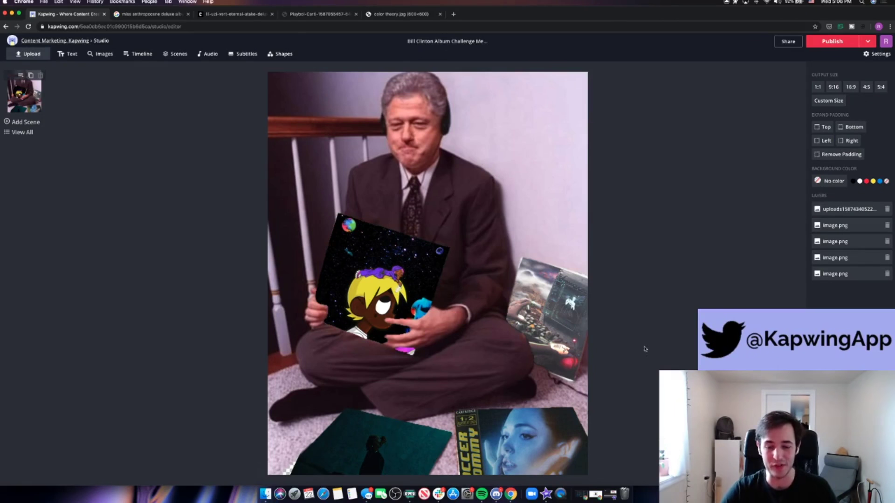
left_click(548, 305)
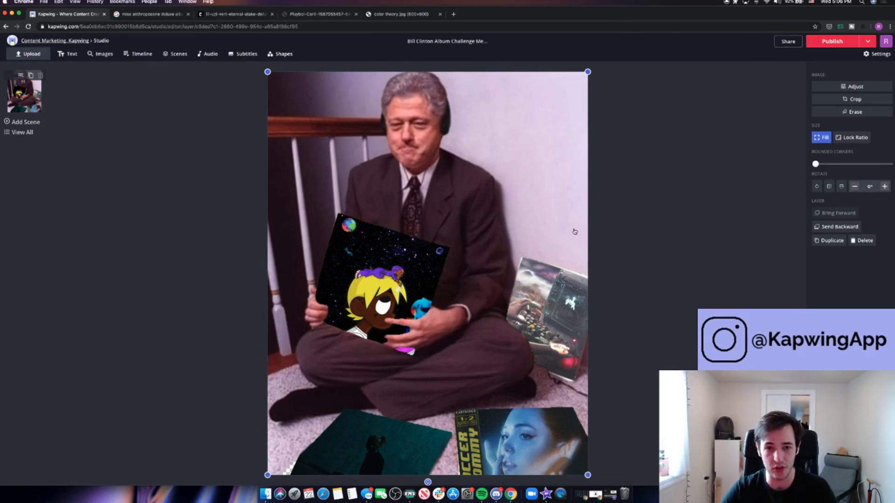
left_click_drag(584, 232, 583, 233)
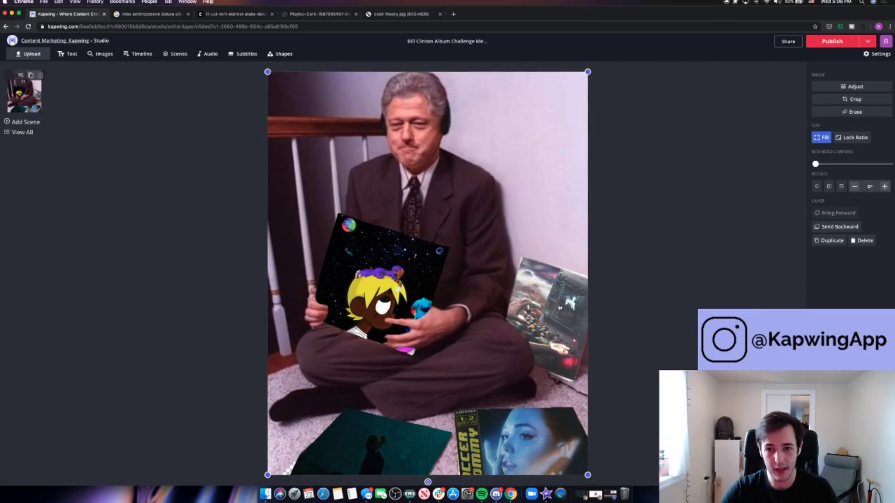
left_click(622, 300)
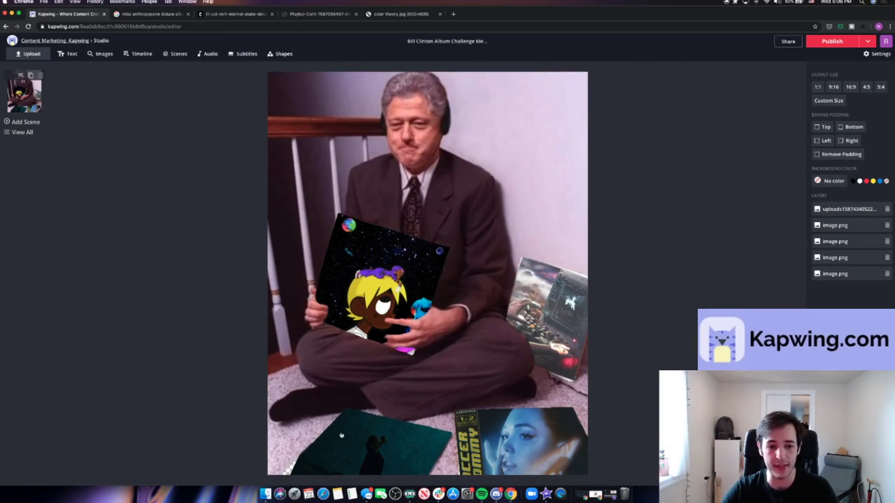
- Shift the template photo aside on the canvas to expose the Playboi Carti cover behind it
left_click(321, 470)
left_click(600, 408)
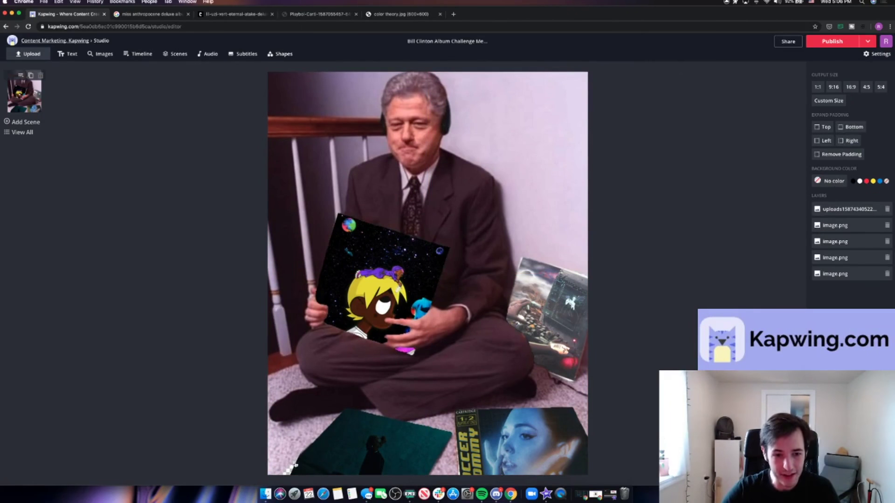
left_click(364, 460)
left_click(620, 364)
left_click(833, 258)
left_click(787, 245)
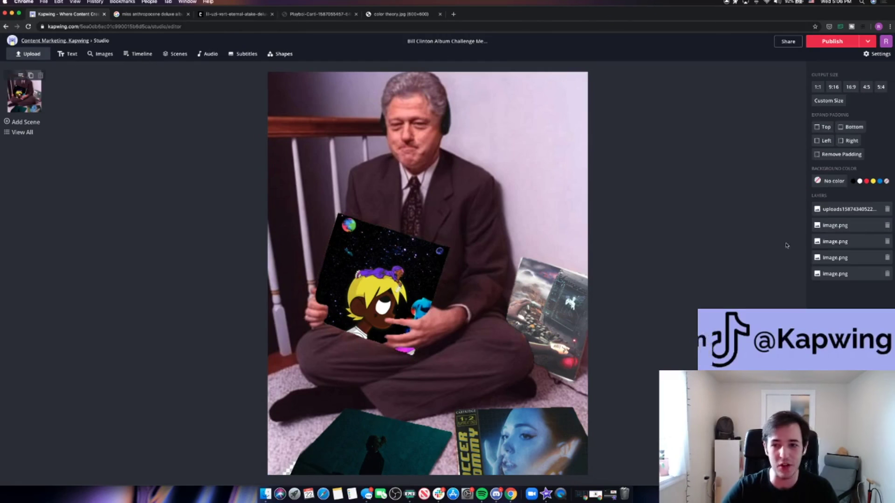
left_click(841, 229)
left_click(709, 255)
left_click(859, 227)
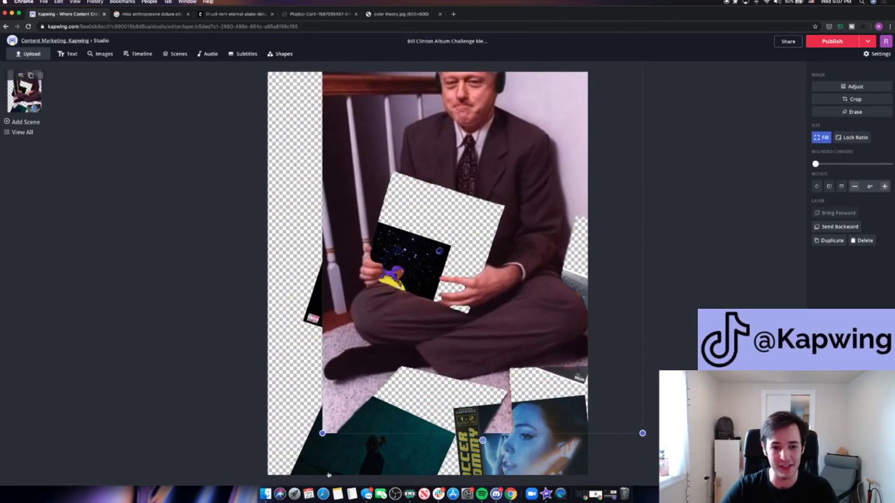
left_click_drag(357, 472, 323, 456)
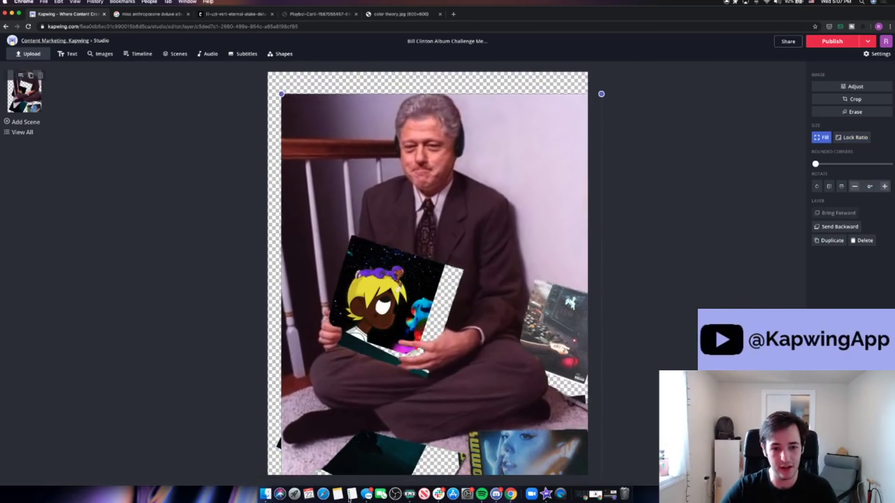
left_click_drag(349, 501, 335, 466)
- Enlarge the Playboi Carti cover at 27° so that it spans the whole left floor gap
left_click_drag(329, 461, 217, 438)
left_click(317, 467)
left_click(332, 448)
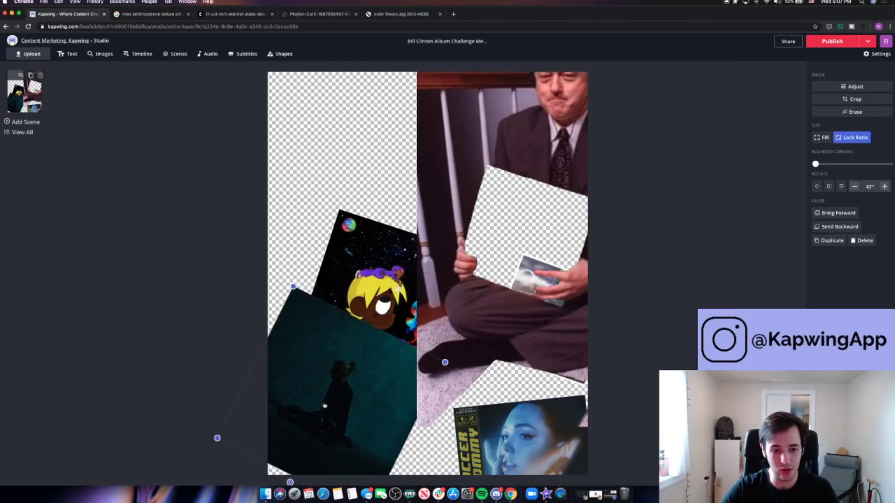
- Return the template photo to the centre of the canvas so it fills the frame over the four covers
key("super+z")
key("super+z")
key("super+z")
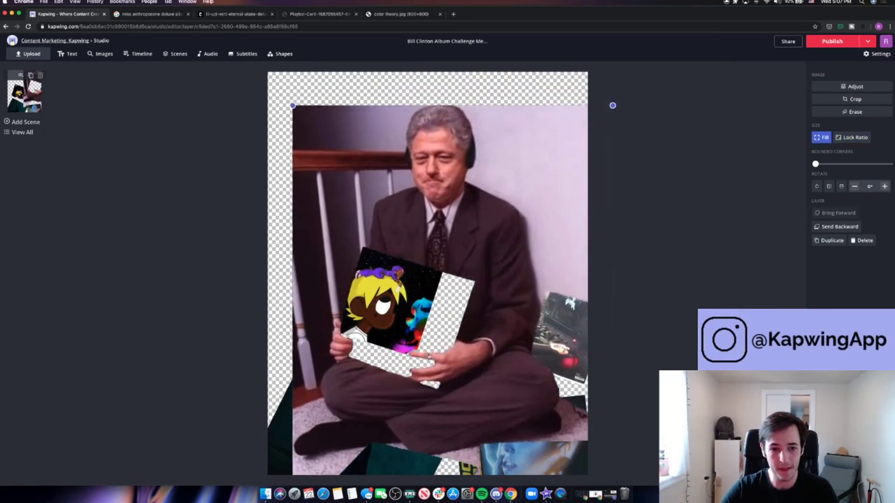
key("super+z")
key("super+z")
key("super+z")
key("super+z")
key("super+z")
left_click_drag(405, 306, 406, 322)
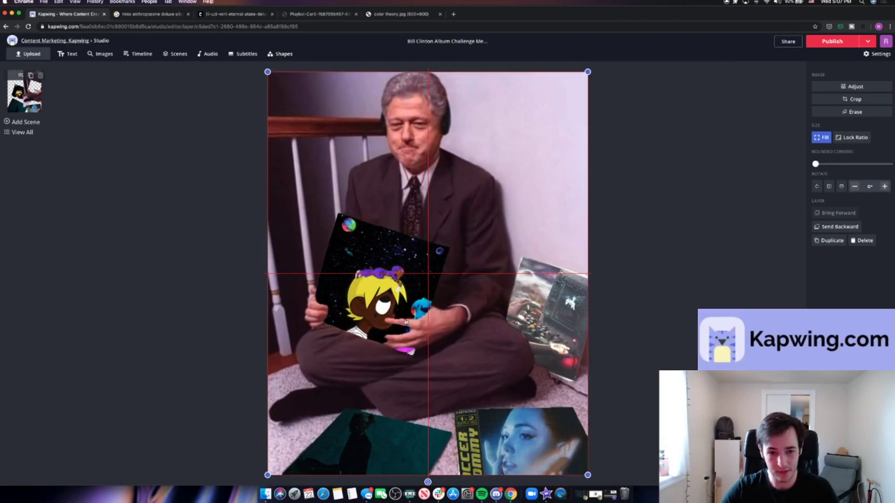
left_click(625, 302)
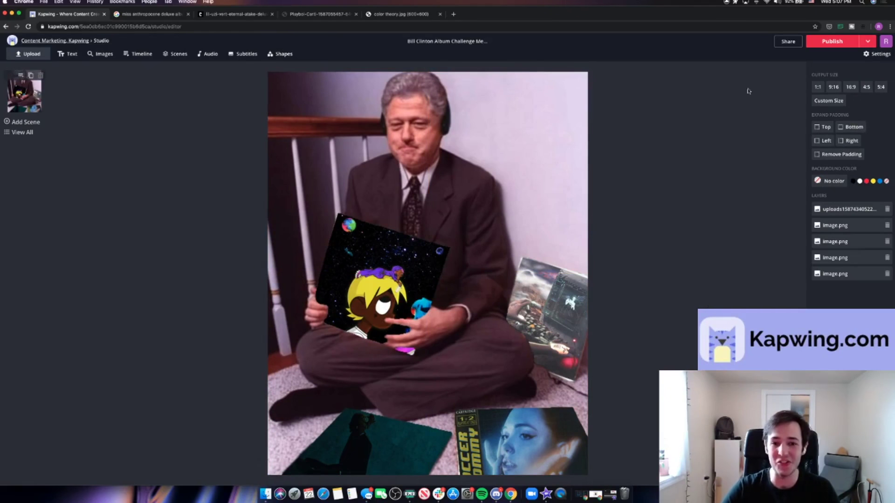
- Publish the finished album challenge meme
left_click(821, 41)
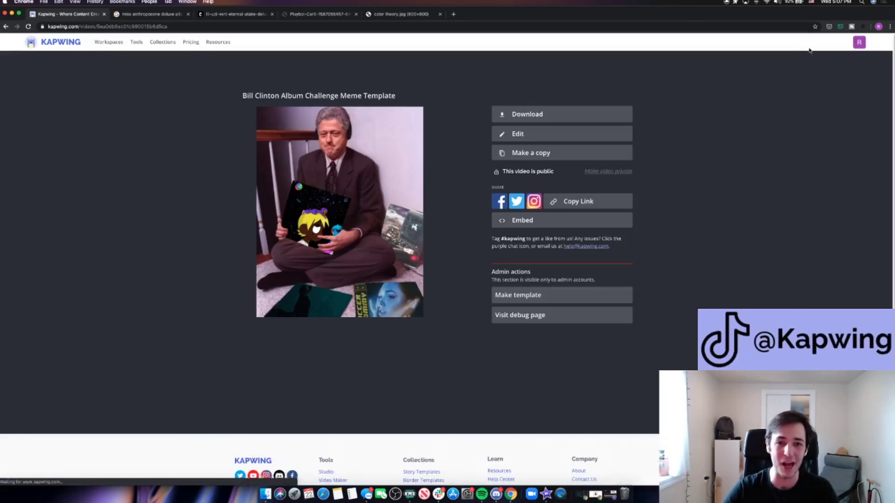